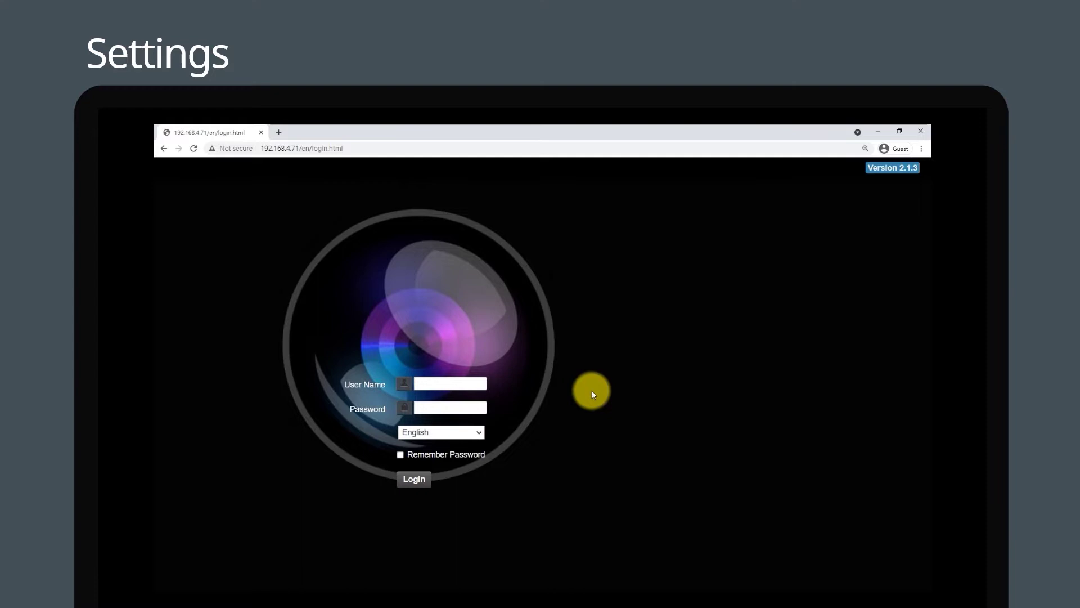
pyautogui.click(476, 385)
pyautogui.write('adm')
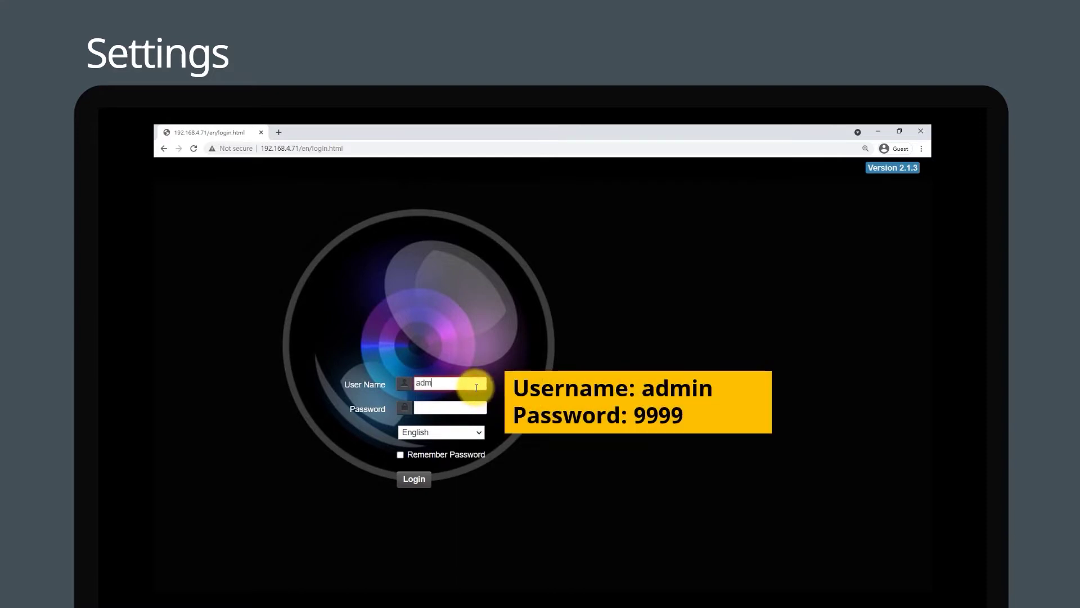
pyautogui.write('in')
pyautogui.click(474, 403)
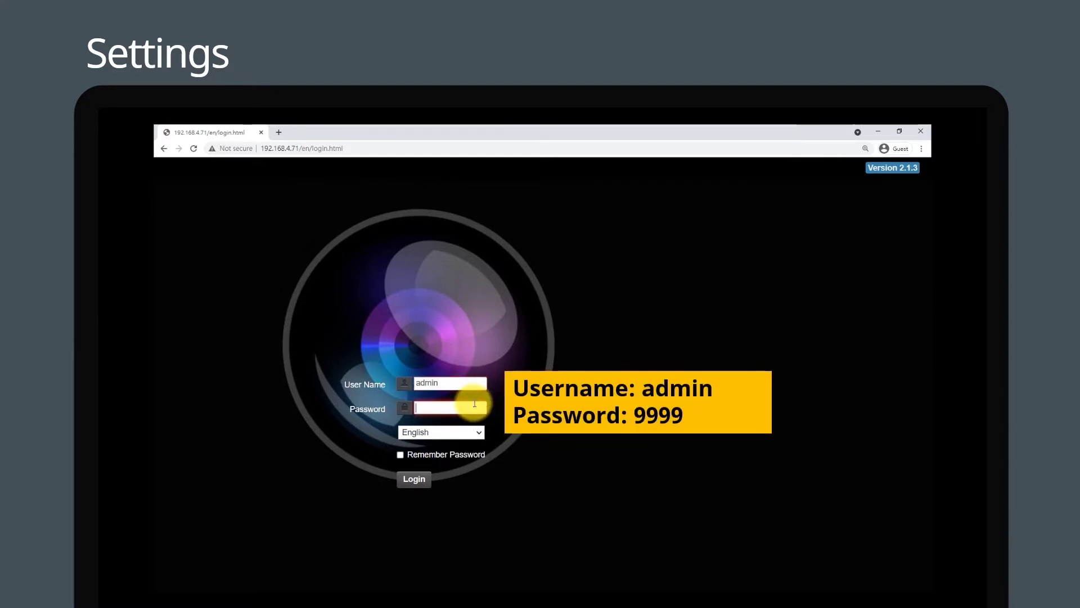
pyautogui.write('9999')
pyautogui.click(416, 479)
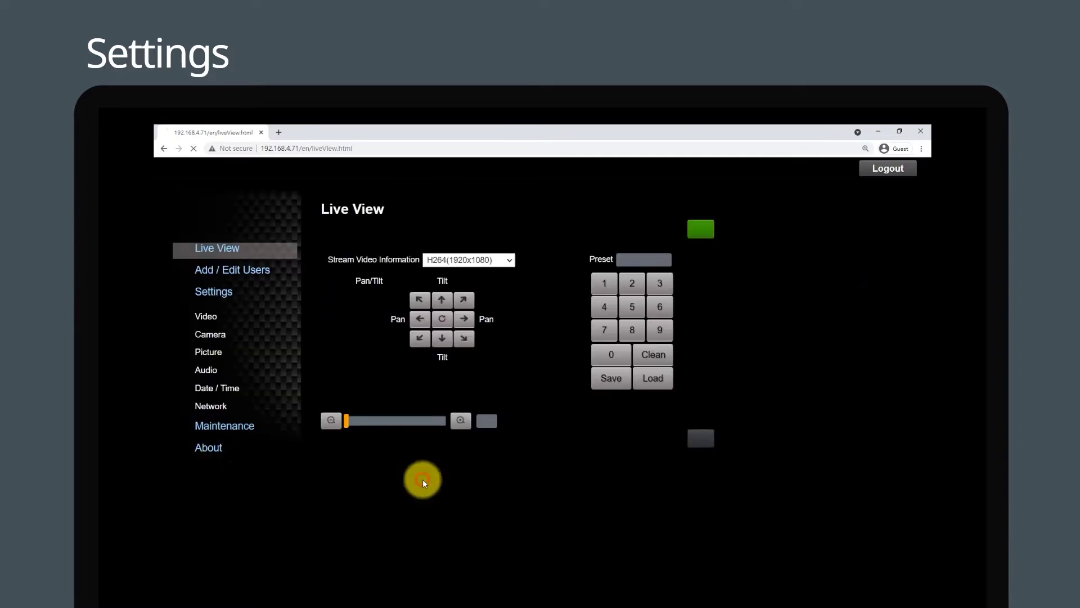
pyautogui.scroll(-2, 517, 483)
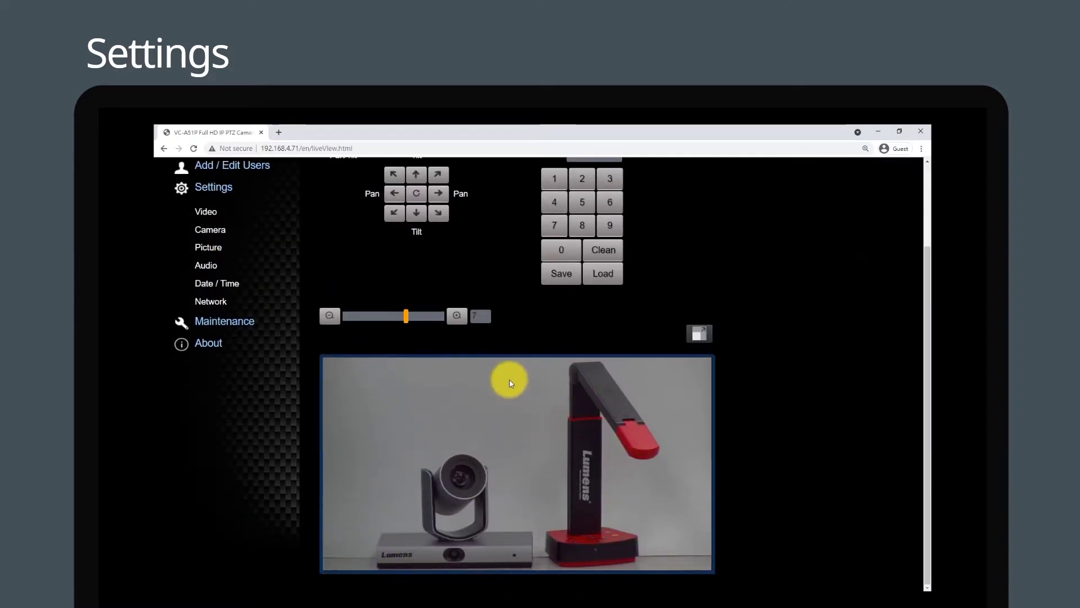
pyautogui.scroll(2, 483, 383)
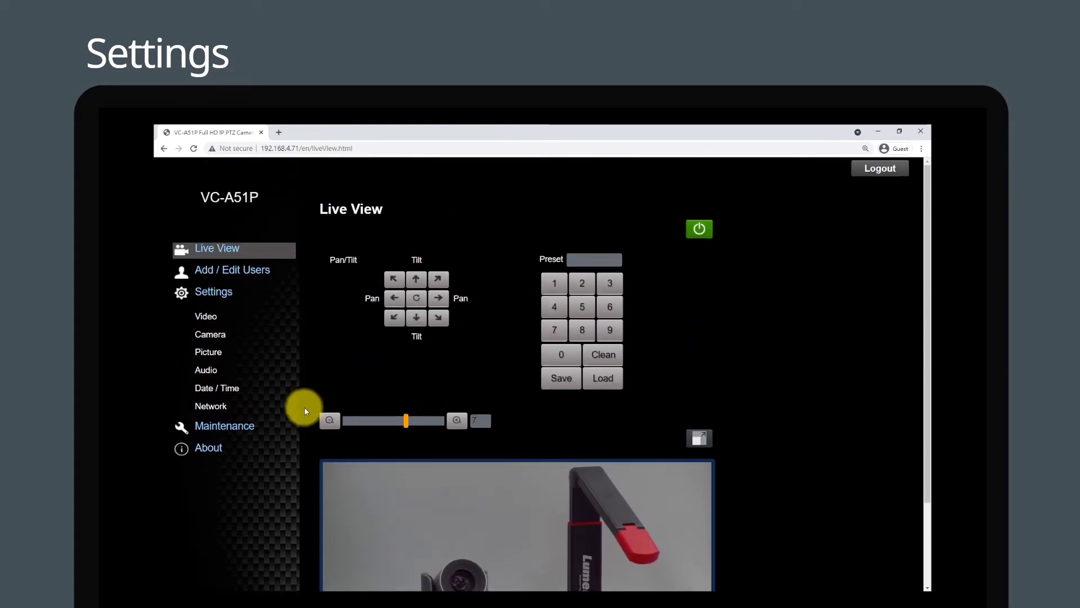
# Enable RTSP 'Require Password Authentication' under Network settings and save with OK.
pyautogui.click(251, 407)
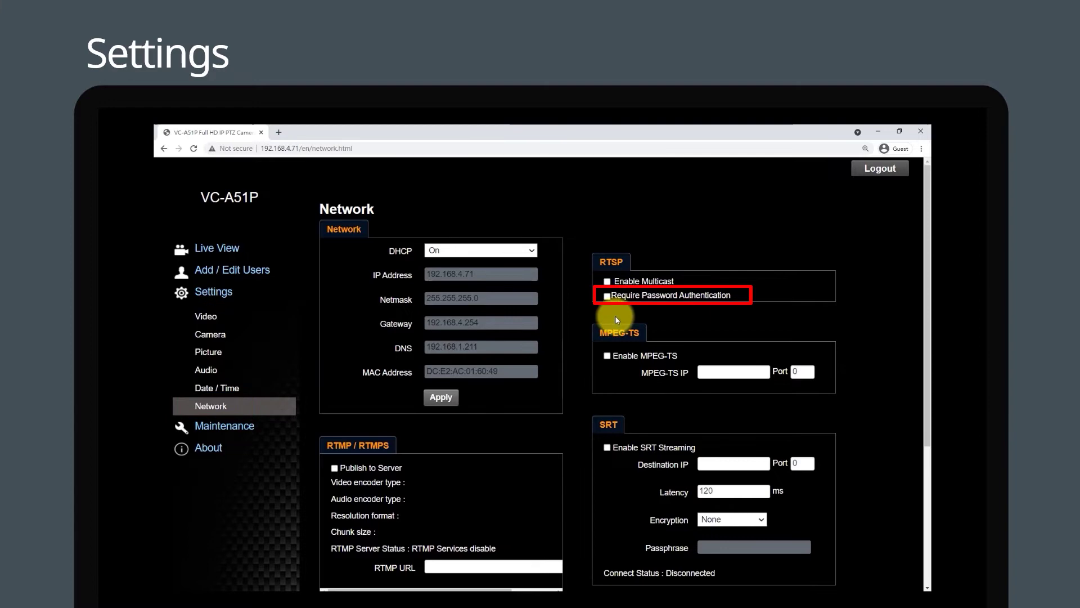
pyautogui.scroll(-4, 573, 337)
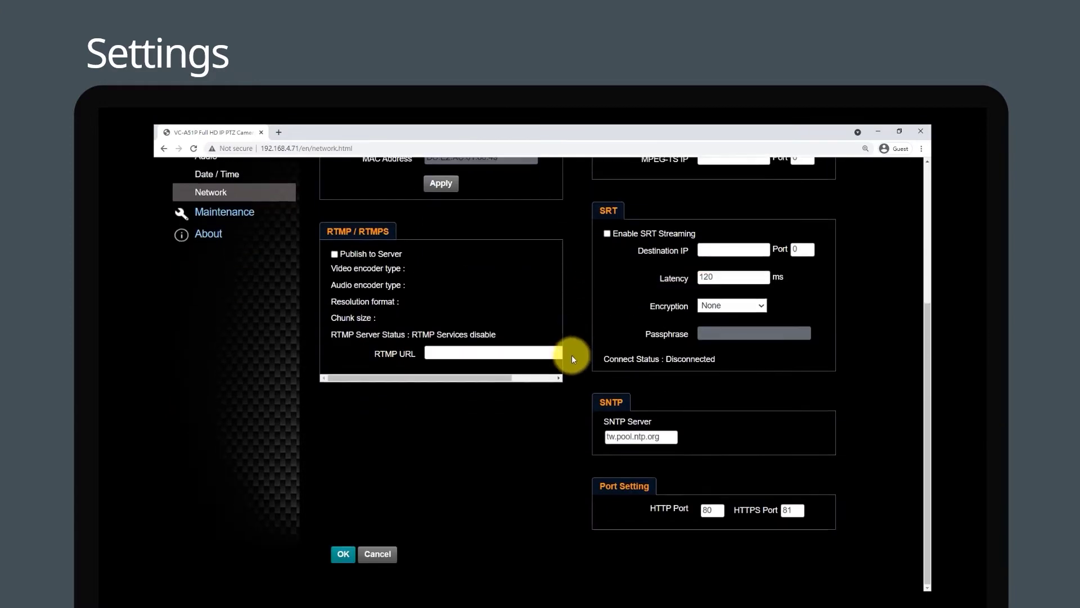
pyautogui.click(341, 553)
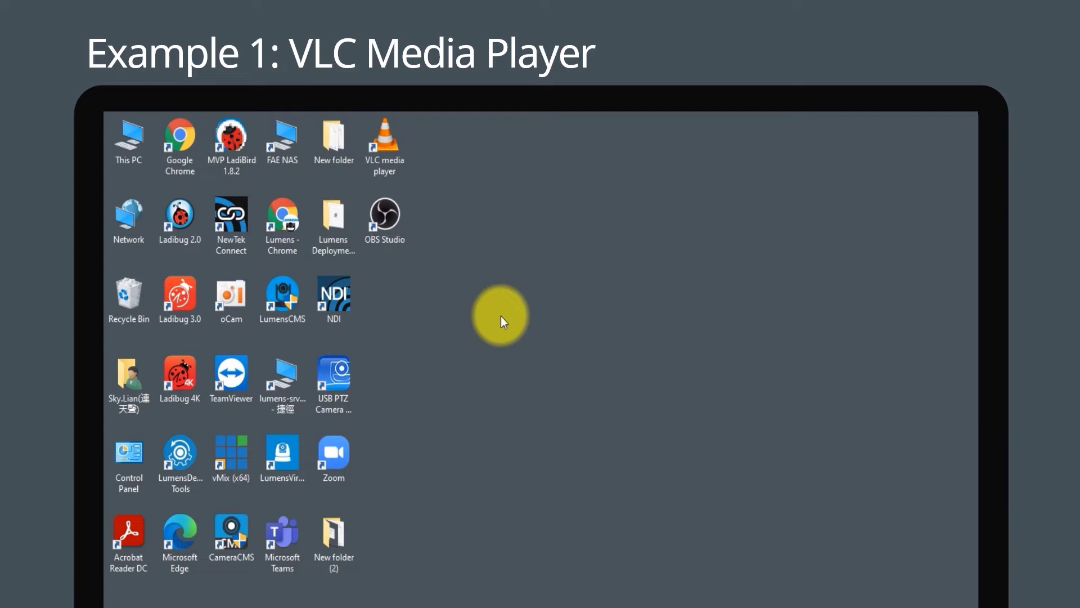
# In VLC, enter rtsp://192.168.4.71:8557/h264 as a network stream address.
pyautogui.doubleClick(396, 161)
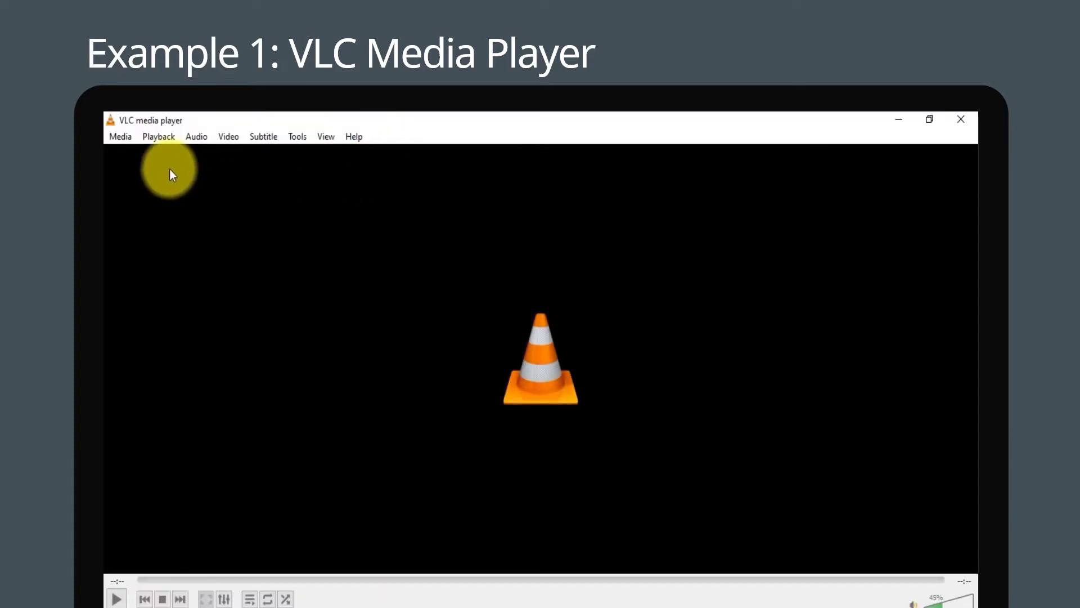
pyautogui.click(122, 141)
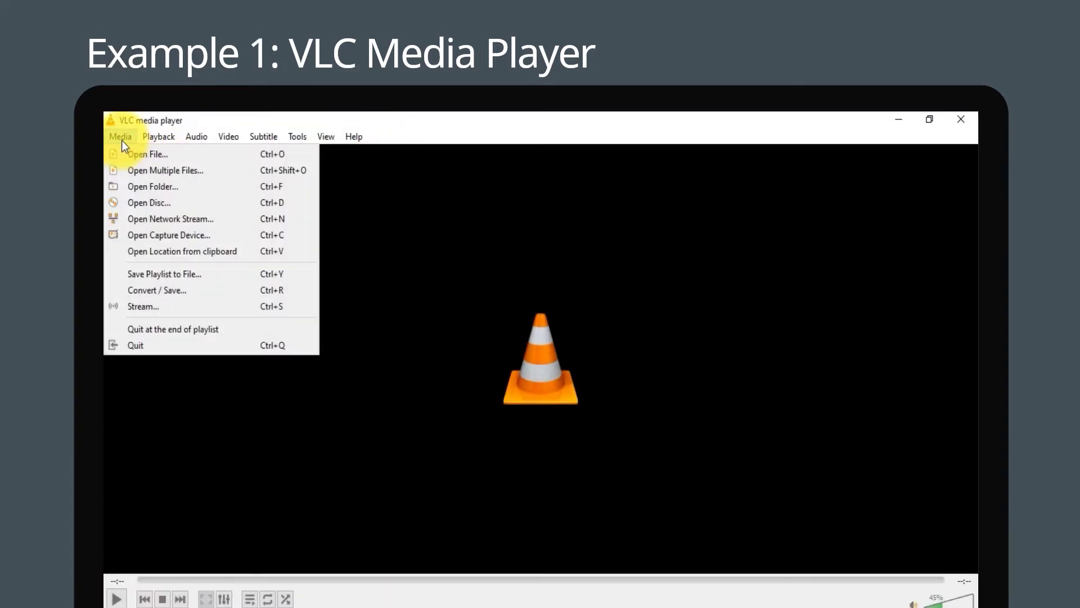
pyautogui.click(204, 223)
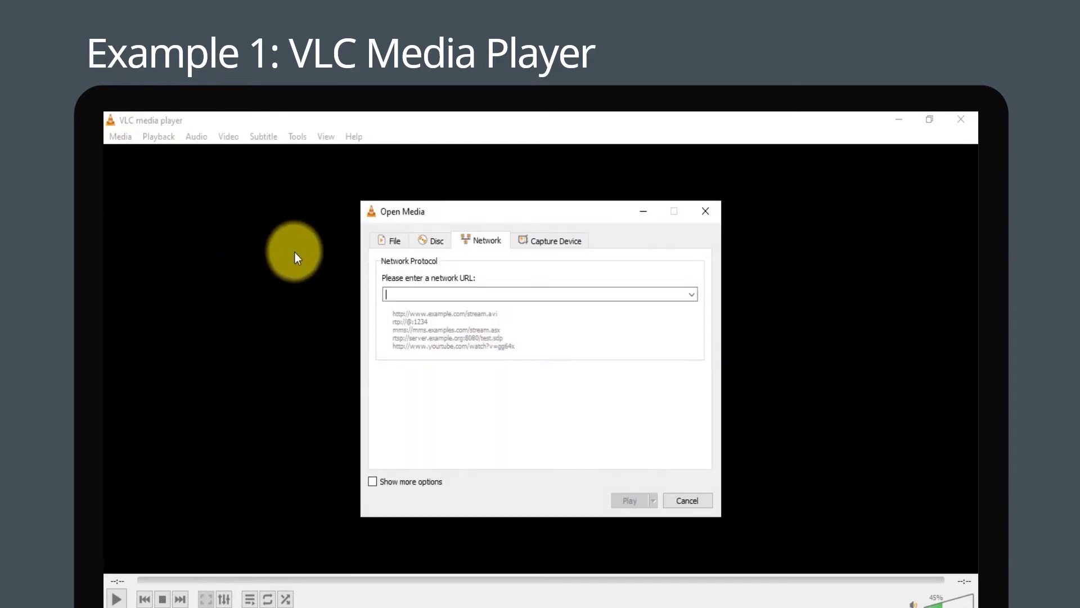
pyautogui.write('rtsp://192.16')
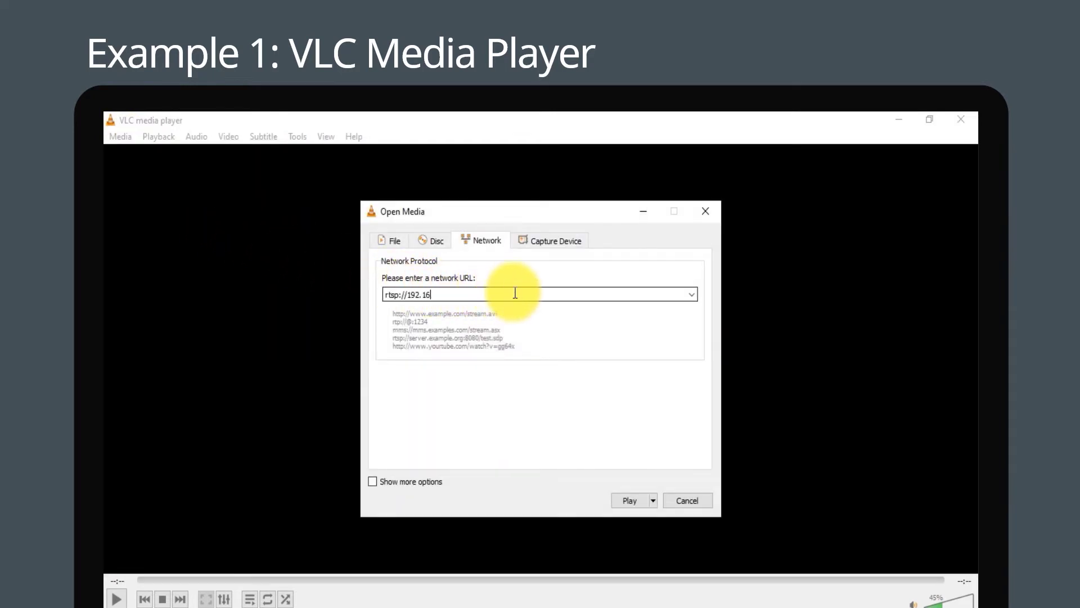
pyautogui.write('8.4.71:8557/h264')
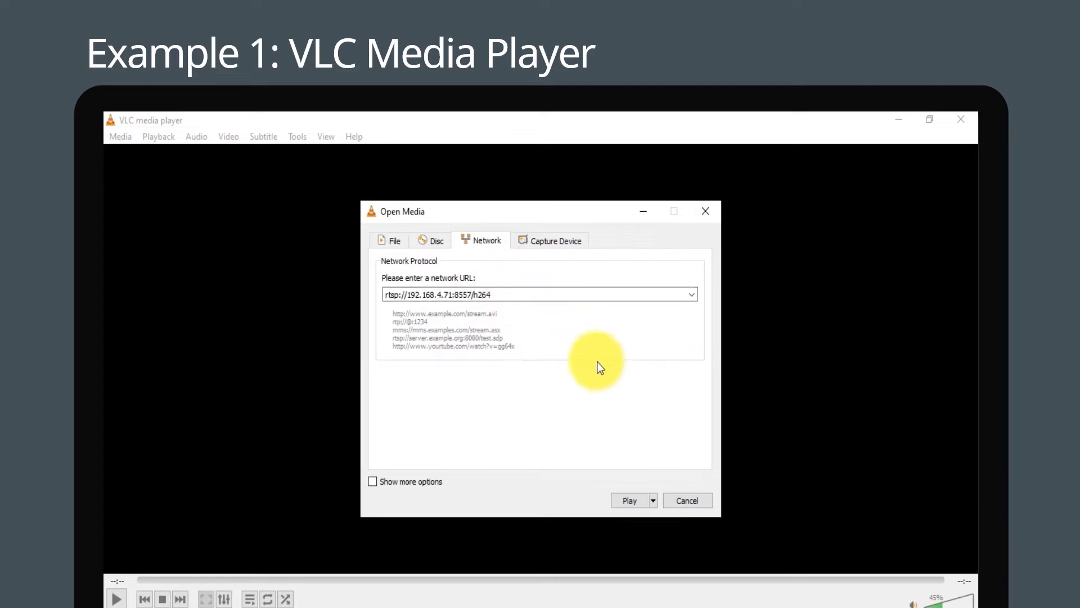
pyautogui.click(634, 501)
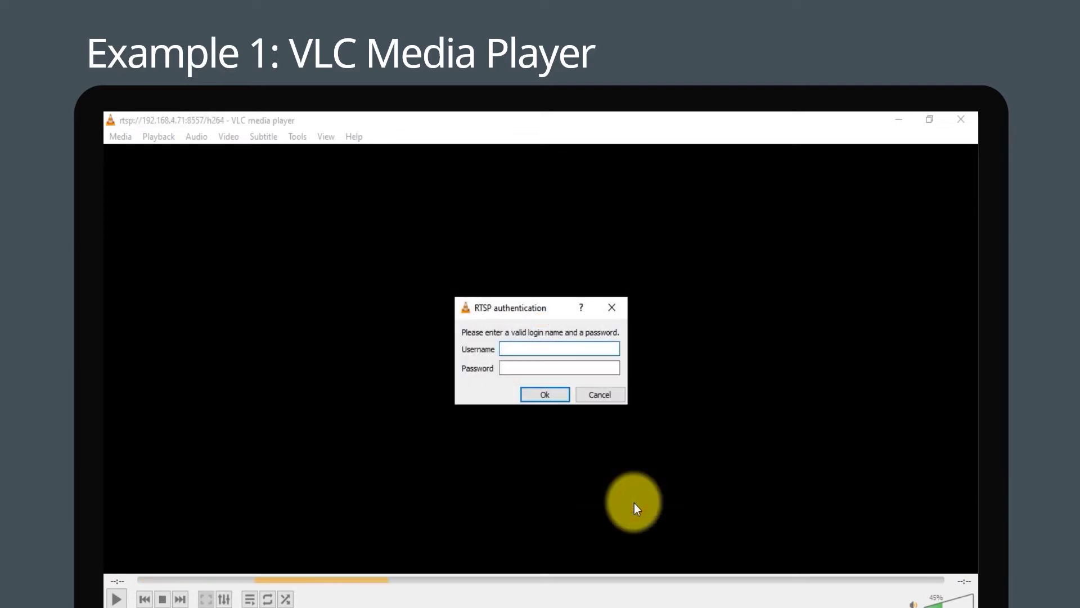
pyautogui.write('admin')
pyautogui.click(582, 367)
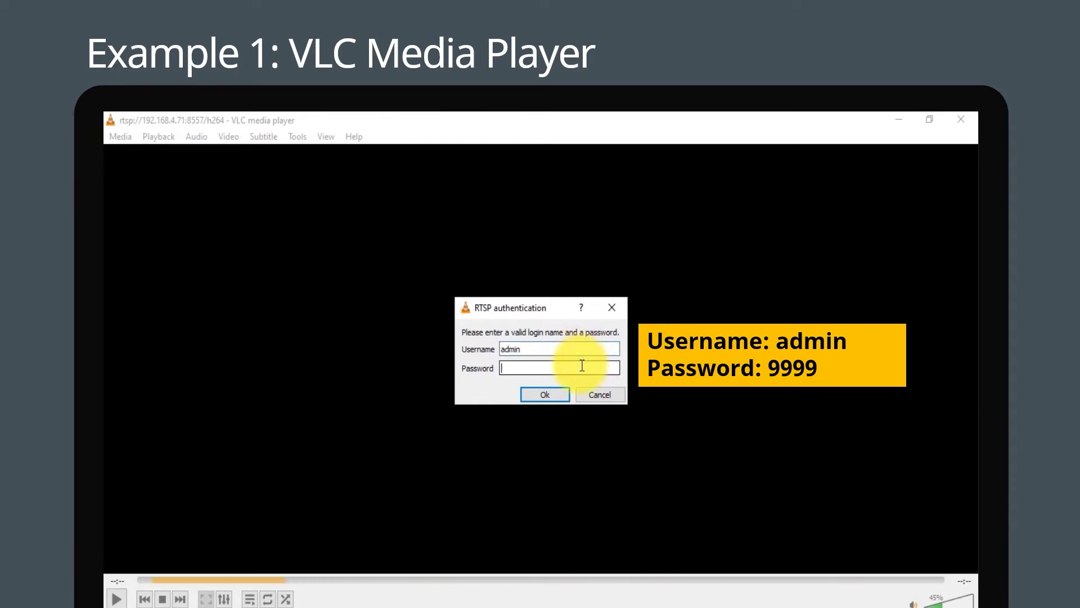
pyautogui.write('9999')
pyautogui.click(562, 392)
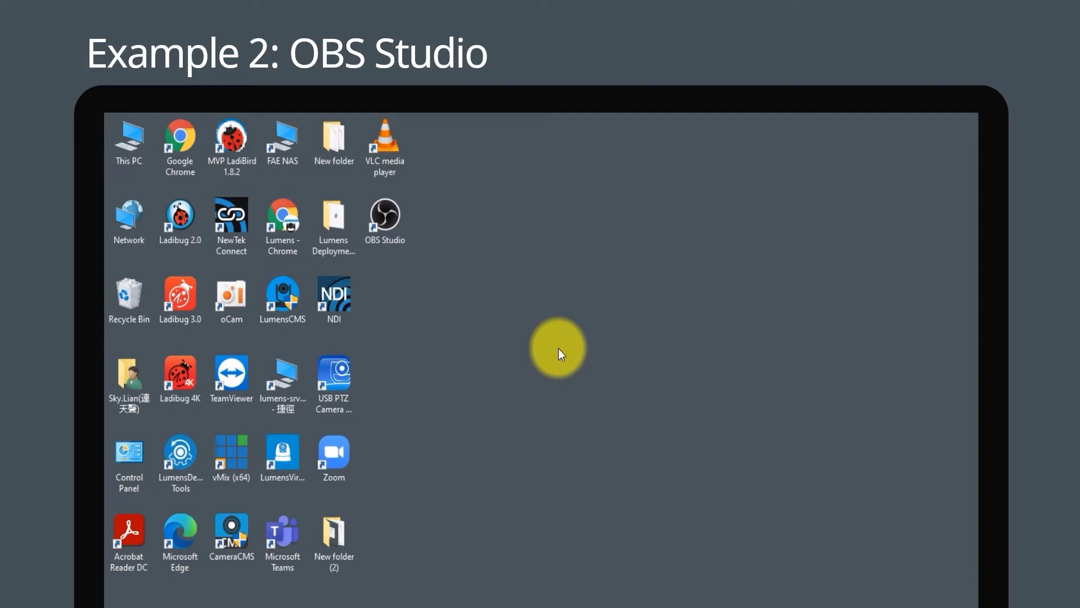
# Launch OBS Studio and add a VLC Video Source named VC-A51P.
pyautogui.click(391, 220)
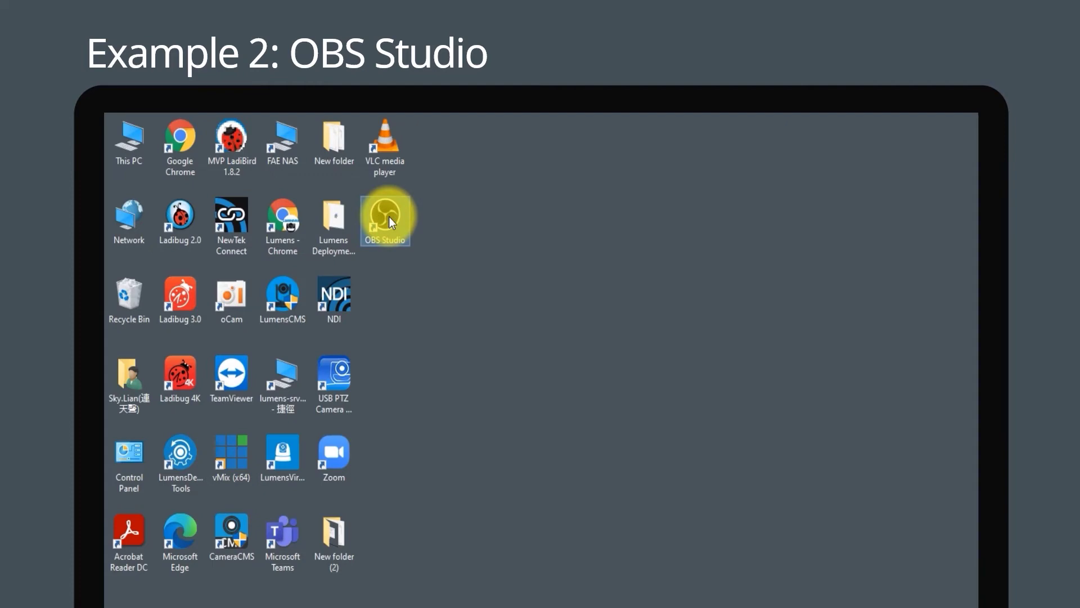
pyautogui.doubleClick(389, 217)
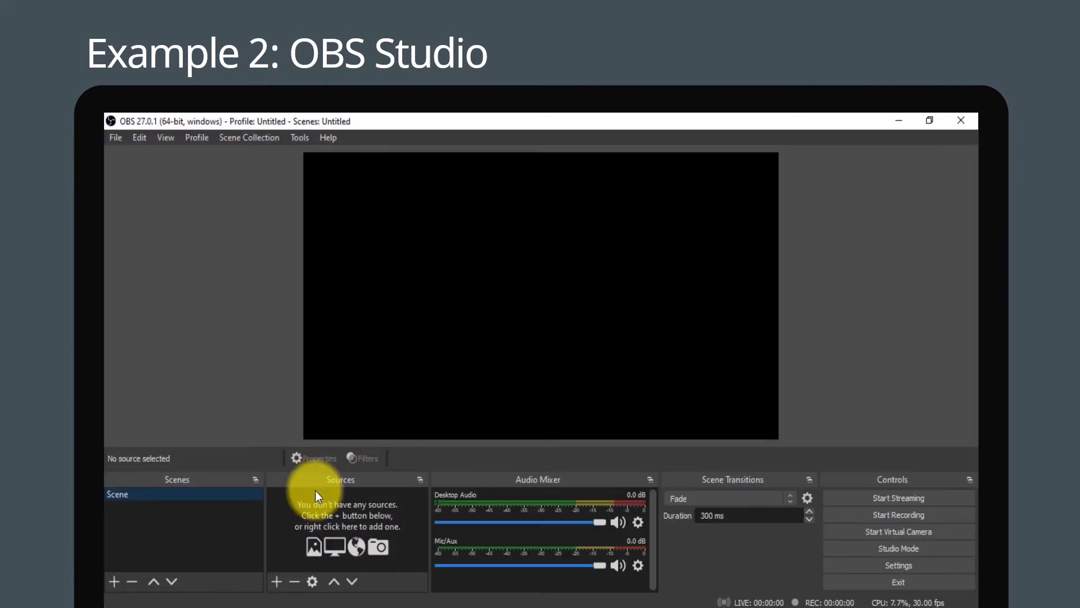
pyautogui.click(276, 581)
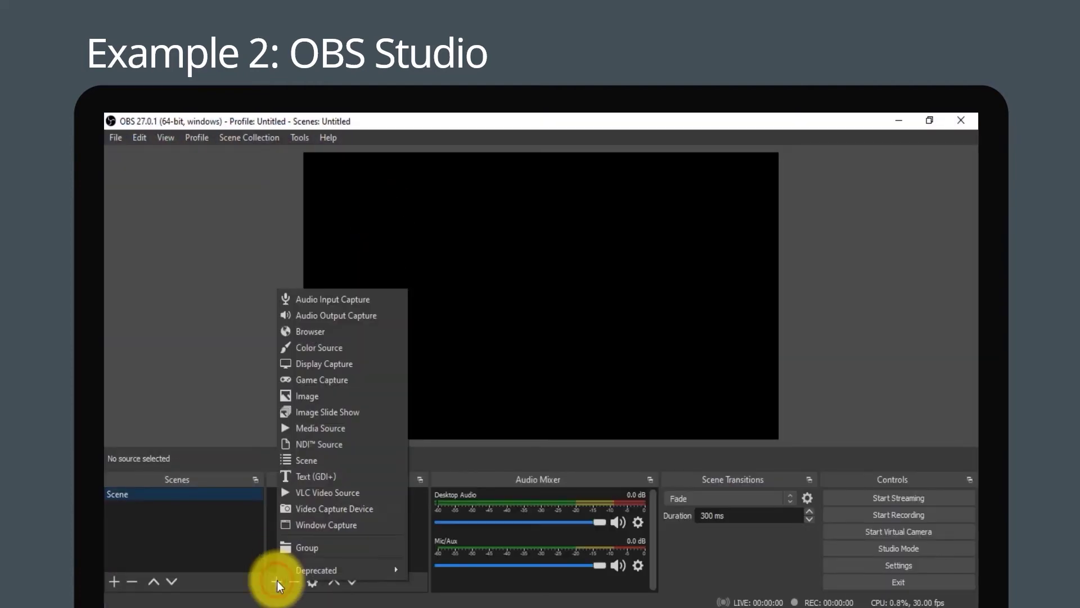
pyautogui.click(375, 492)
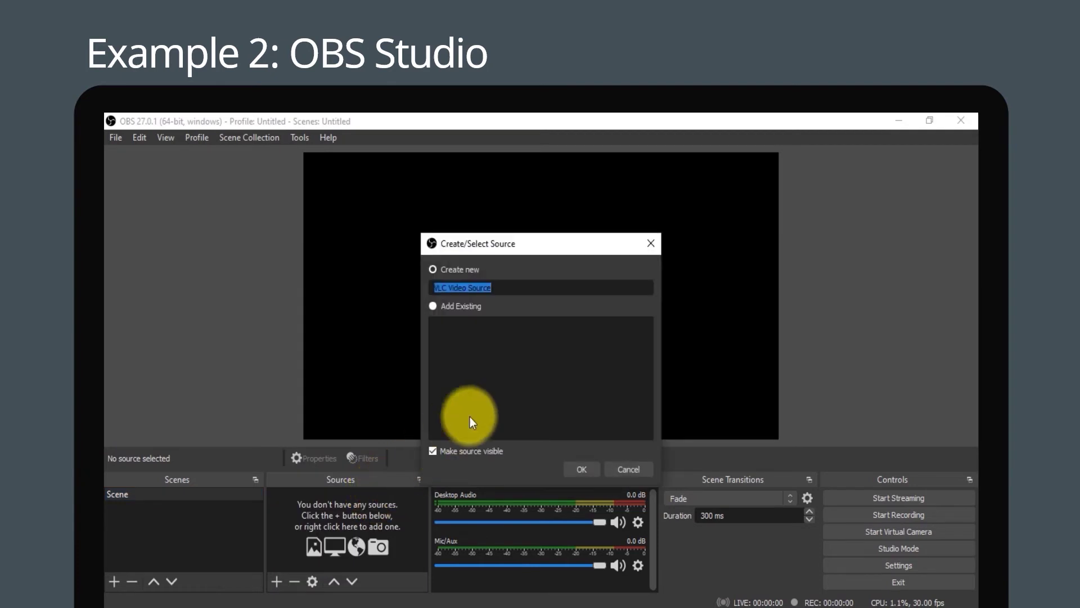
pyautogui.write('VC')
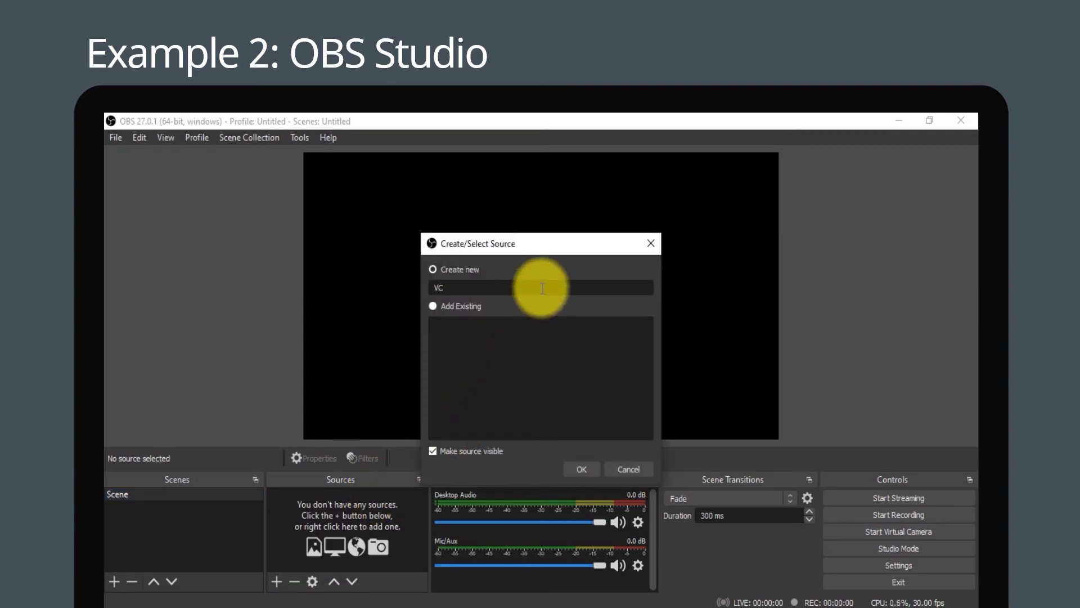
pyautogui.write('-A51P')
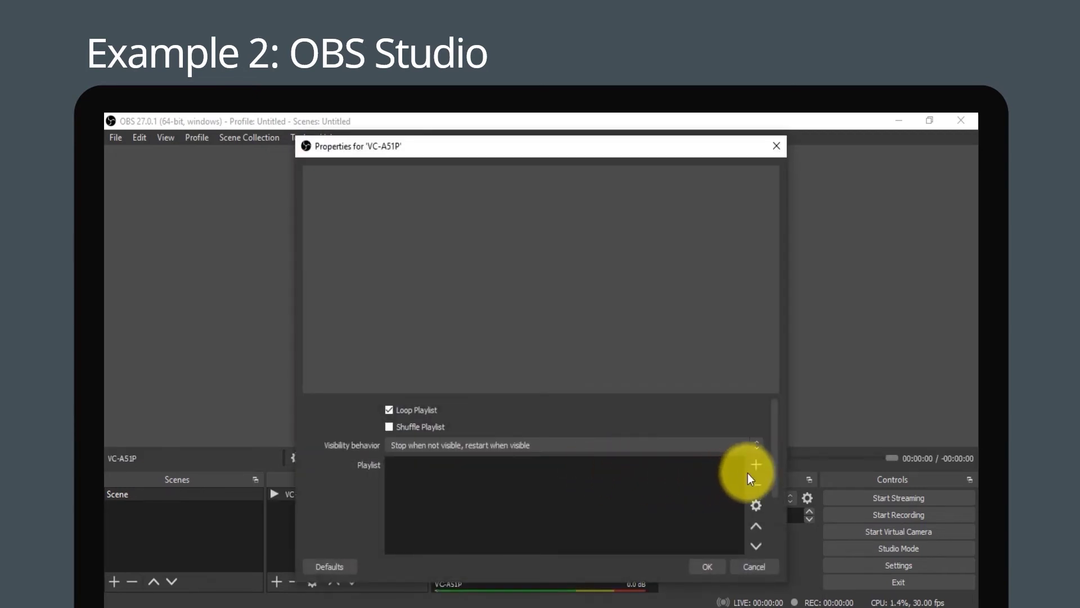
pyautogui.click(755, 467)
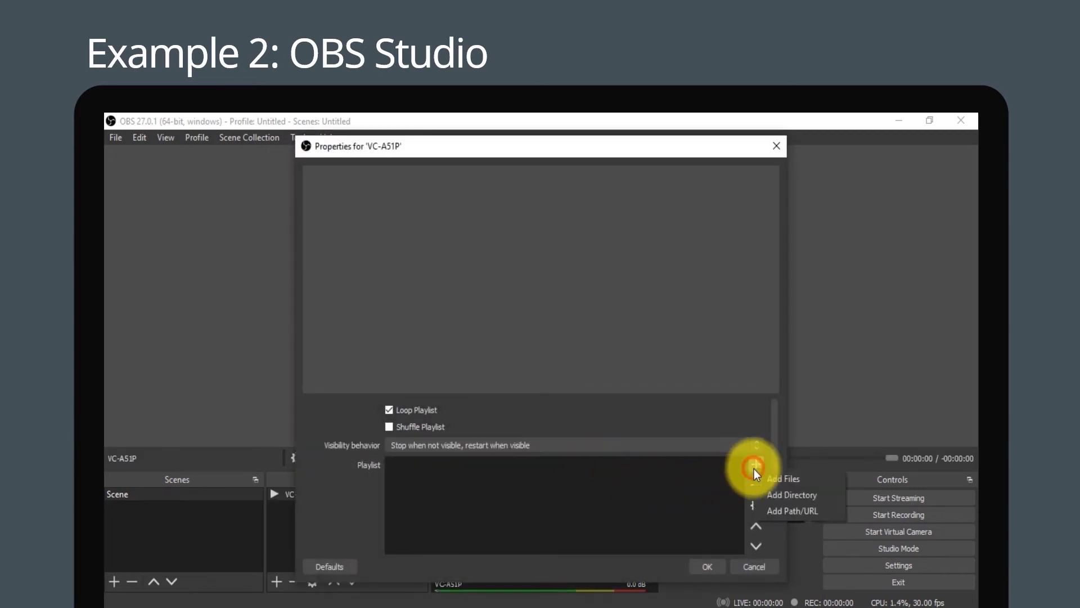
pyautogui.click(823, 512)
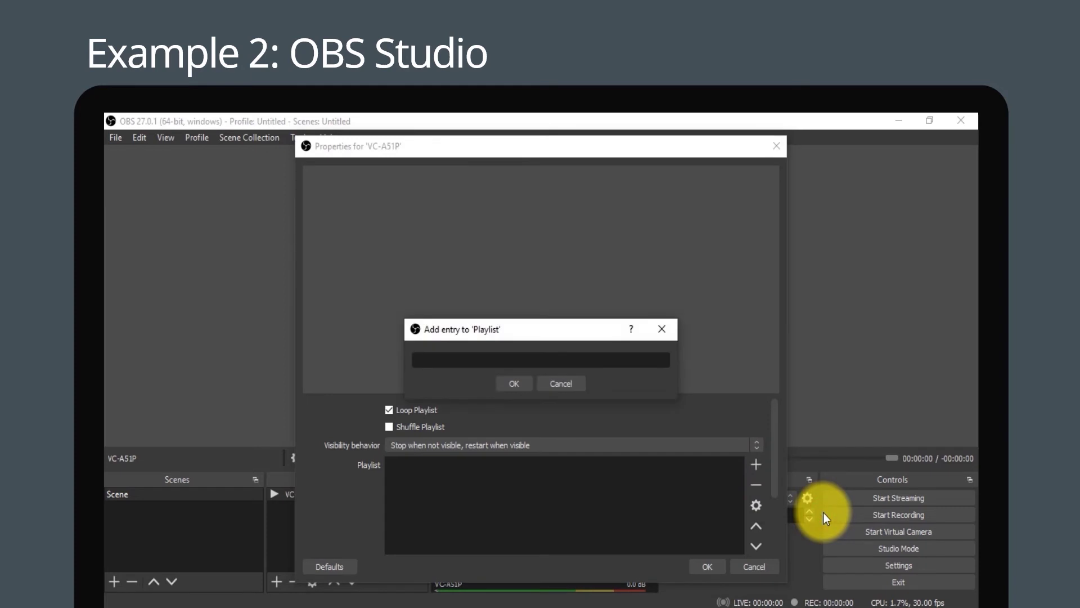
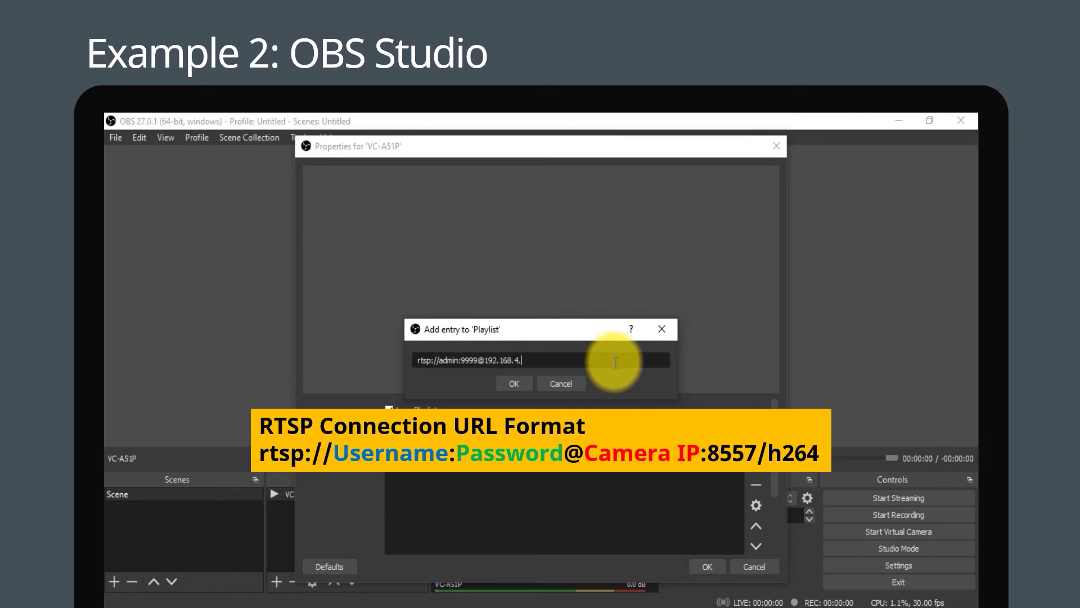
pyautogui.click(514, 383)
pyautogui.click(569, 461)
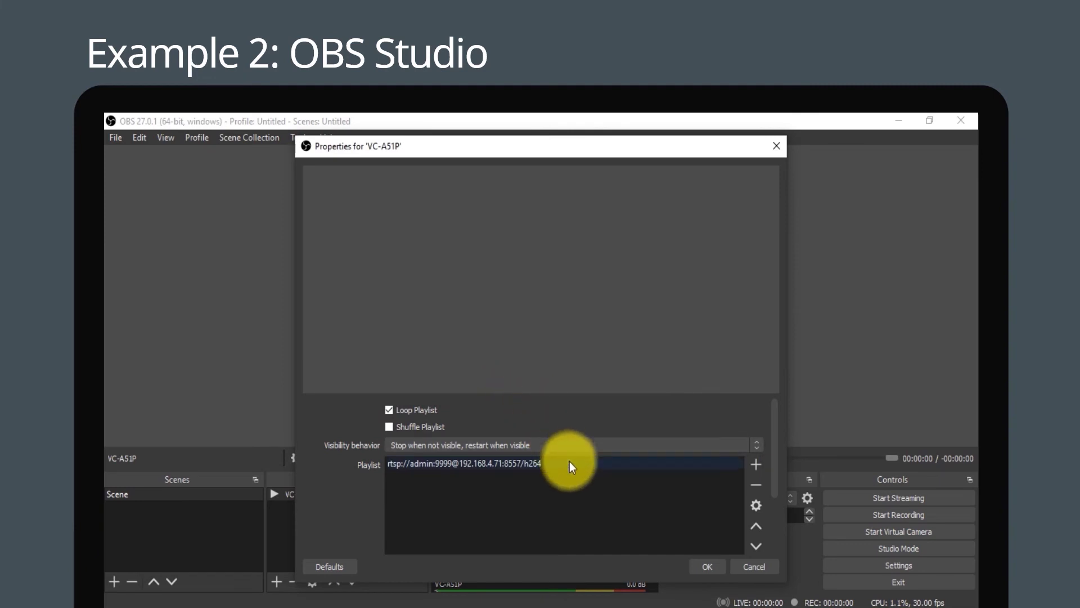
# Confirm the VC-A51P source properties with OK.
pyautogui.click(717, 569)
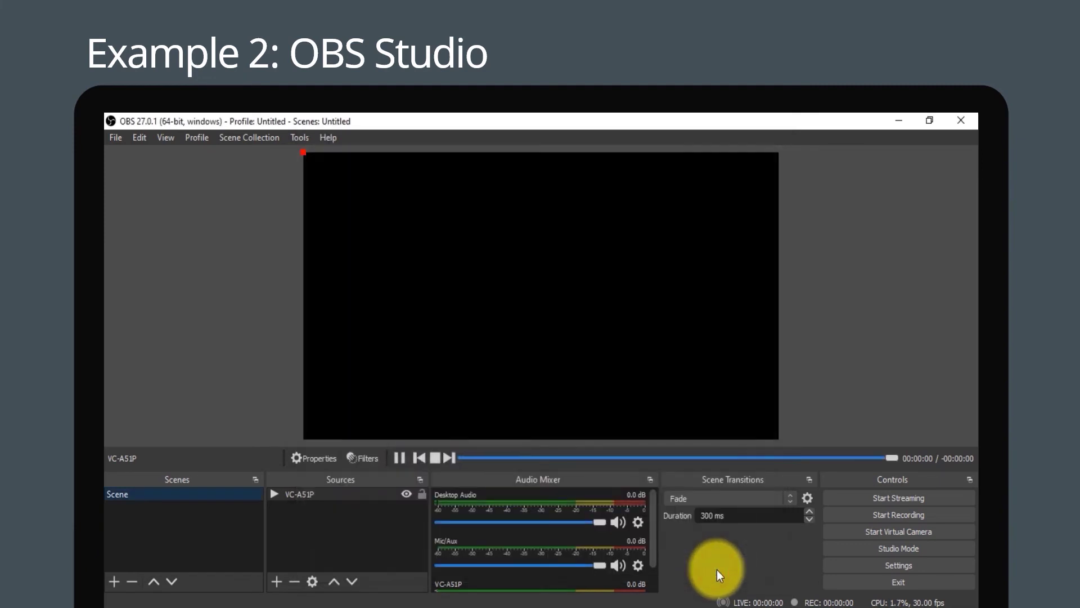